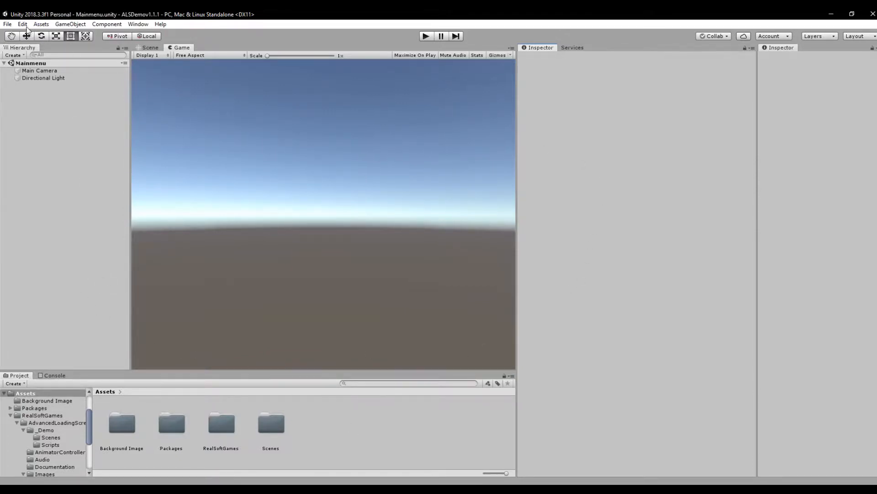
Step: Create a new scene and add the AdvancedLoadingScreen prefab from the RealSoftGames/AdvancedLoadingScreen/Prefabs folder to it
left_click(7, 24)
left_click(23, 34)
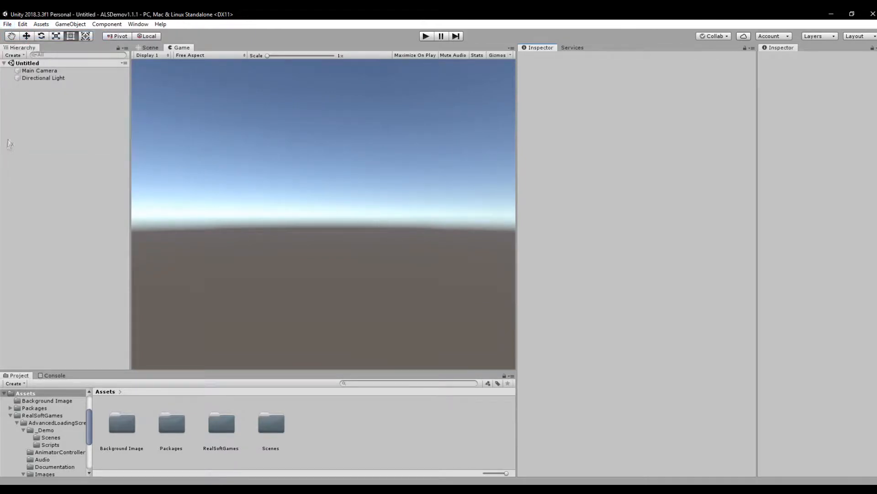
double_click(220, 425)
double_click(121, 422)
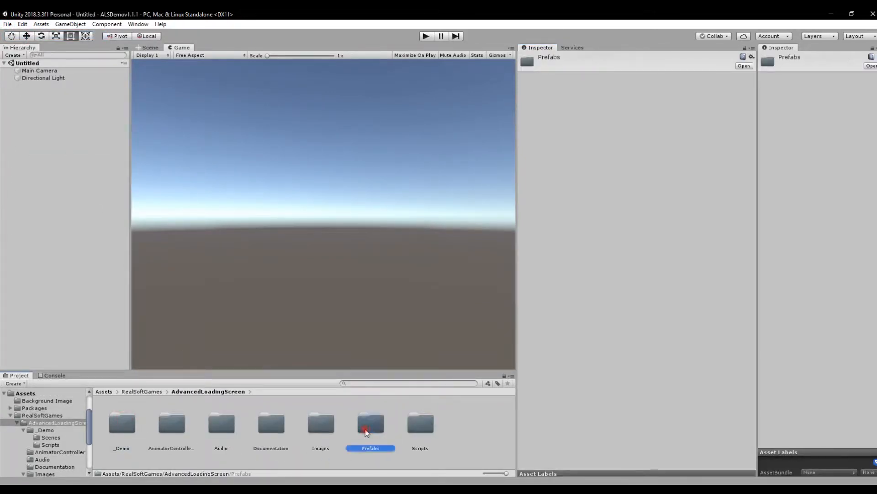
double_click(370, 425)
left_click(121, 425)
left_click_drag(126, 425, 45, 142)
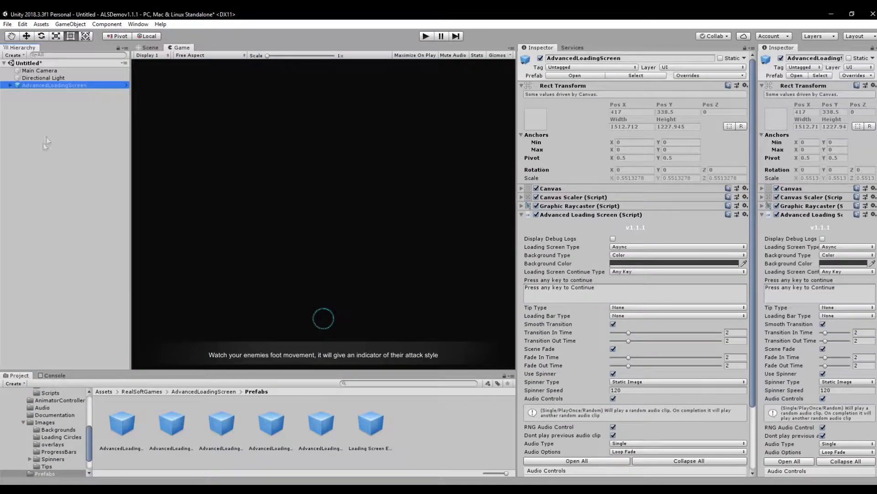
Step: Unpack the AdvancedLoadingScreen prefab in the scene and expand its hierarchy to show the contents of LoadingScreenHolder
right_click(62, 85)
left_click(101, 168)
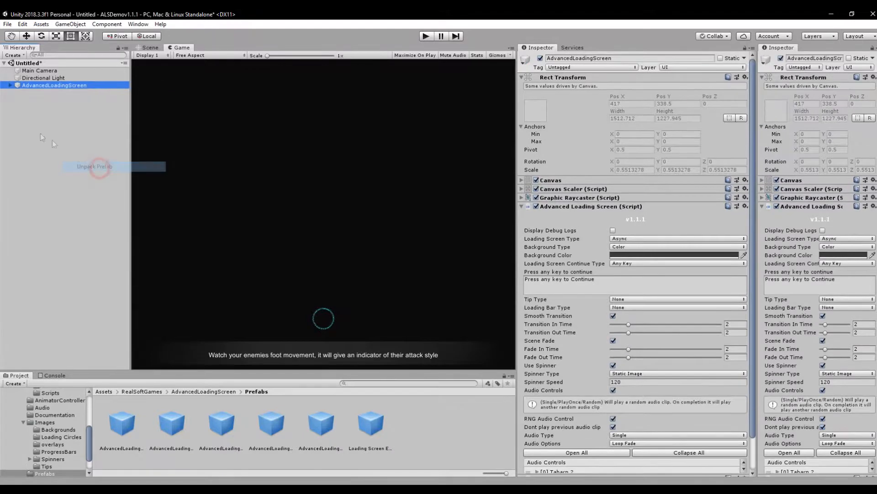
left_click(9, 85)
left_click(17, 92)
left_click(55, 92)
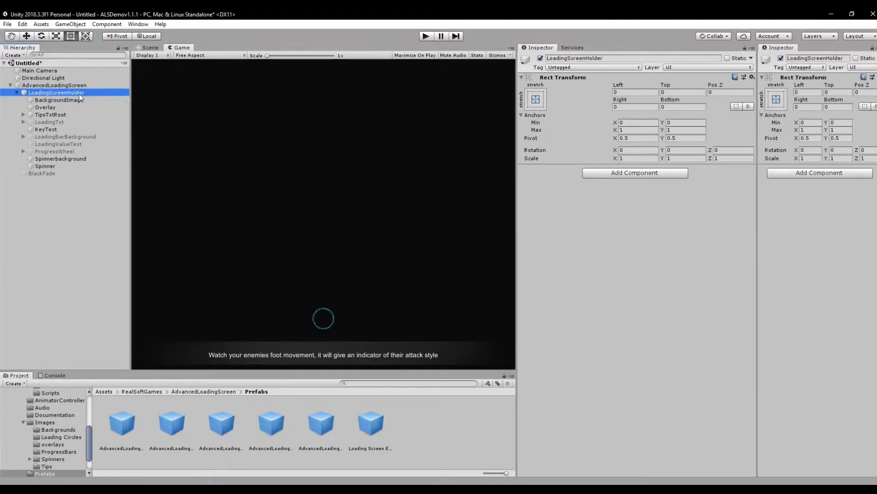
Step: Examine the game view with LoadingScreenHolder hidden and shown again, and inspect the AdvancedLoadingScreen and BackgroundImage objects
left_click(540, 58)
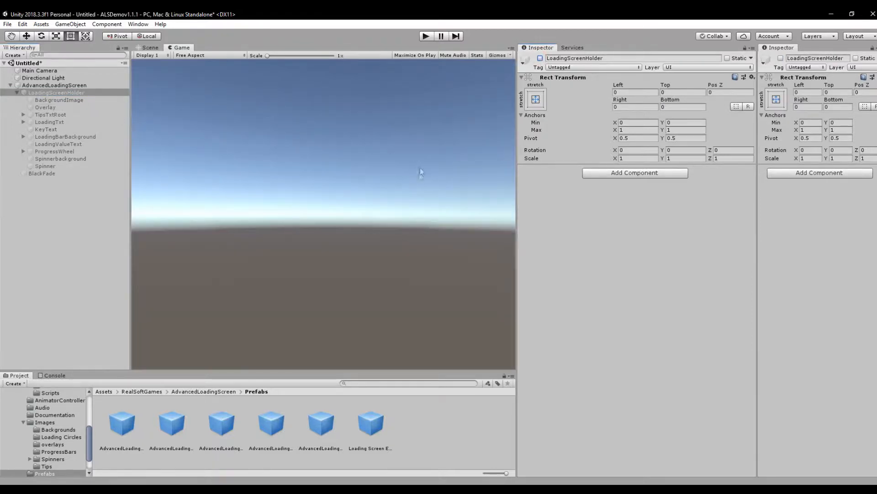
left_click(540, 58)
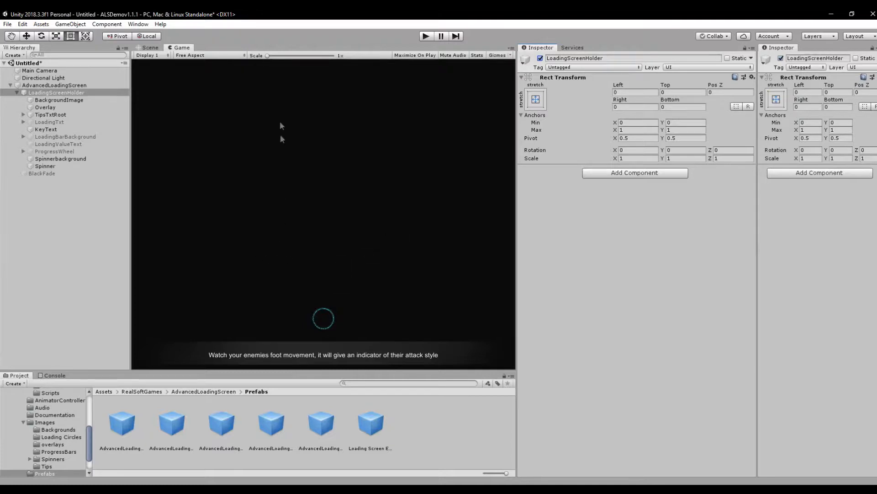
left_click(51, 99)
left_click(45, 92)
left_click(47, 99)
left_click(43, 78)
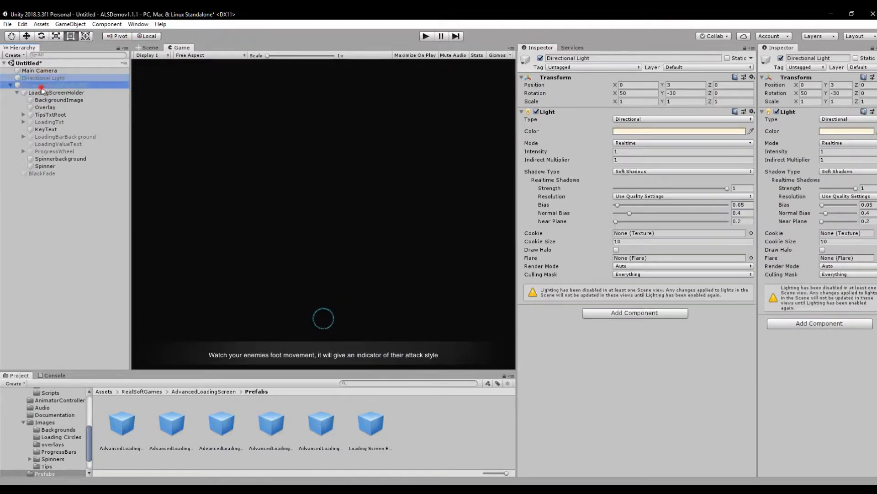
left_click(42, 86)
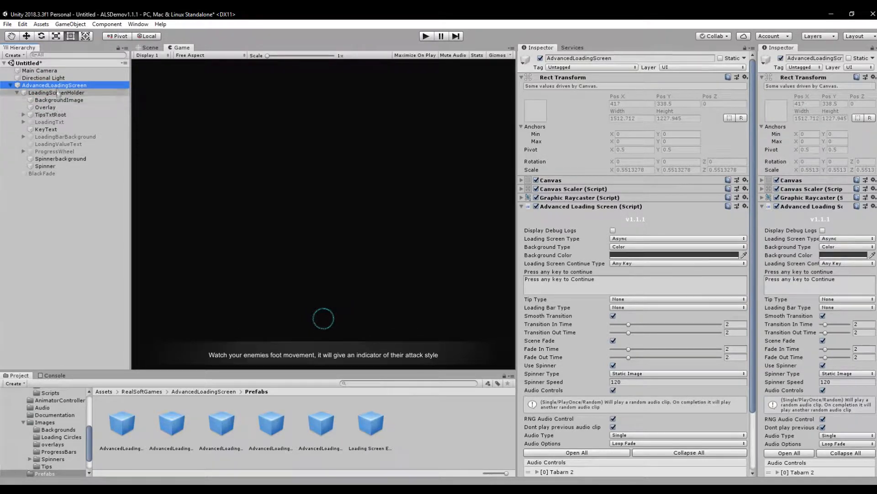
left_click(55, 100)
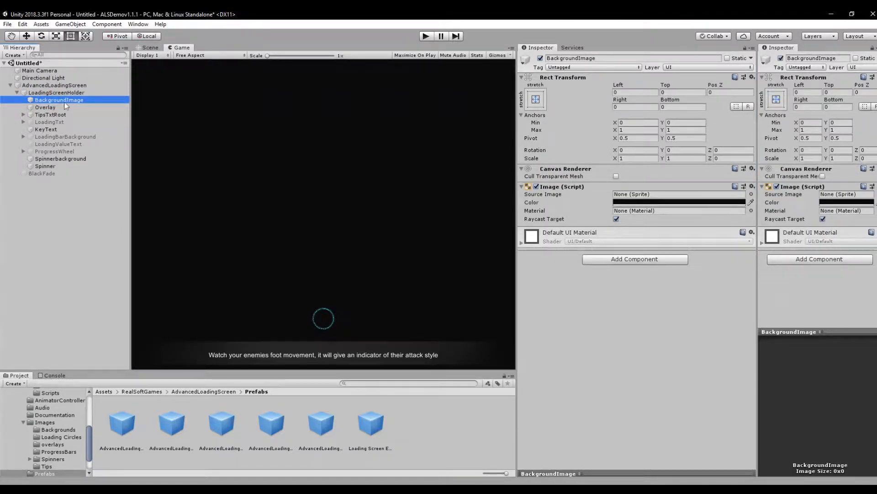
Step: Deactivate all children of LoadingScreenHolder from Overlay through Spinner, leaving only BackgroundImage active
left_click(59, 109)
left_click(57, 166, "shift")
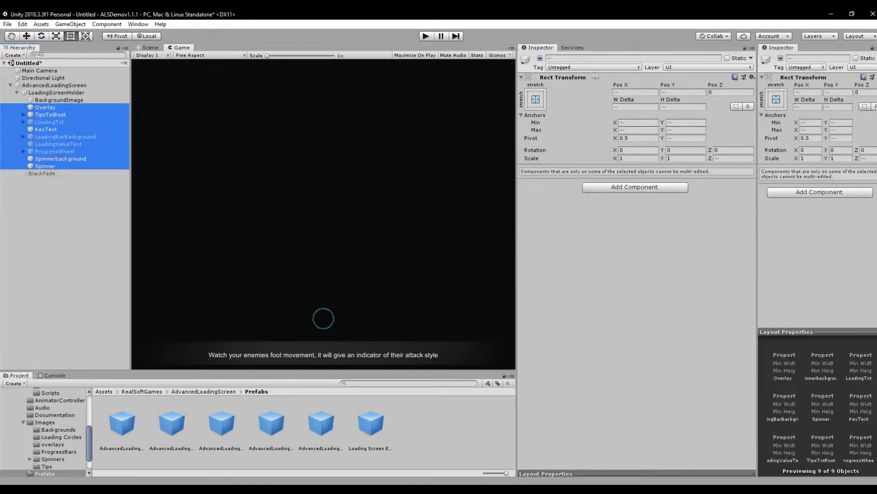
left_click(539, 58)
left_click(540, 58)
Step: Set the BackgroundImage colour to pure black (000000) with full opacity
left_click(51, 100)
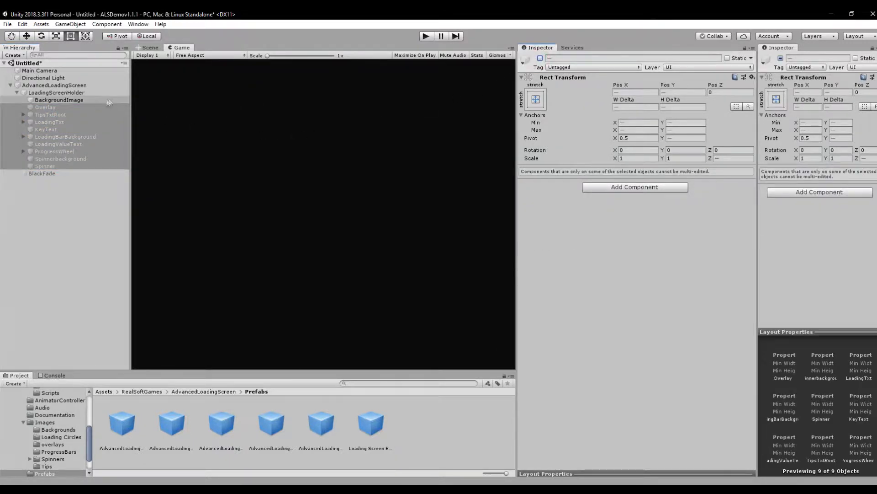
left_click(649, 202)
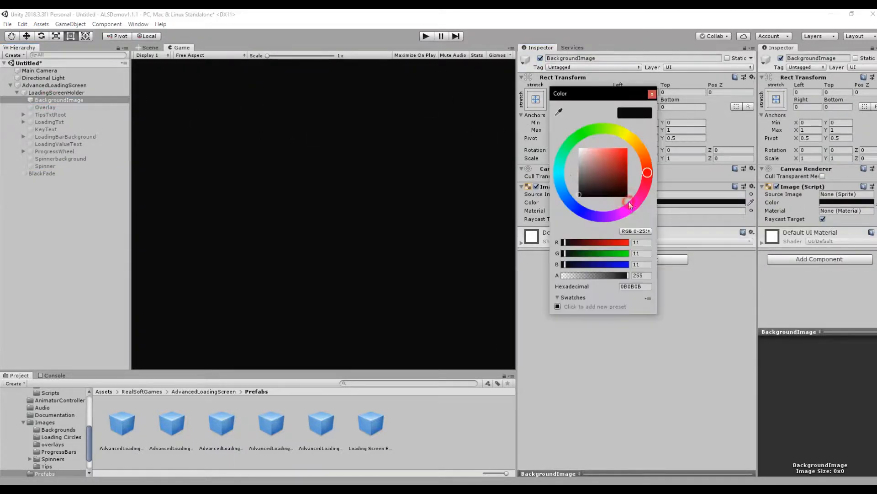
left_click_drag(589, 184, 578, 208)
left_click(557, 275)
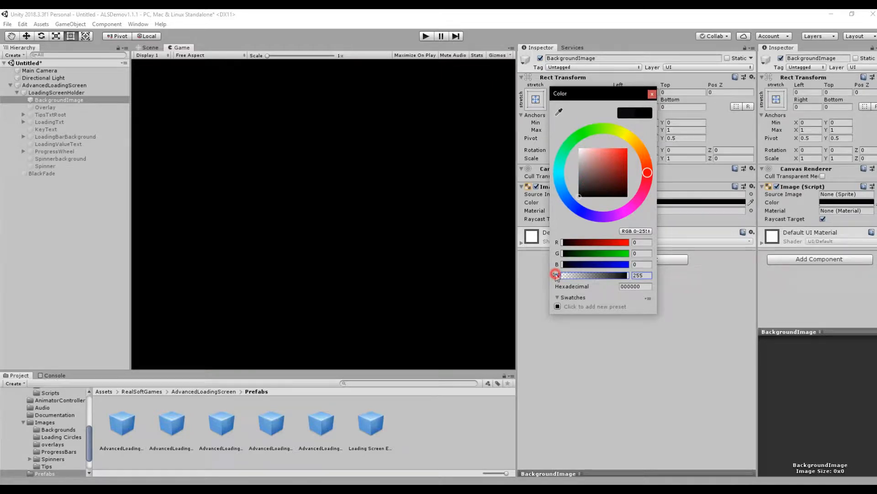
left_click_drag(562, 275, 664, 280)
left_click(652, 95)
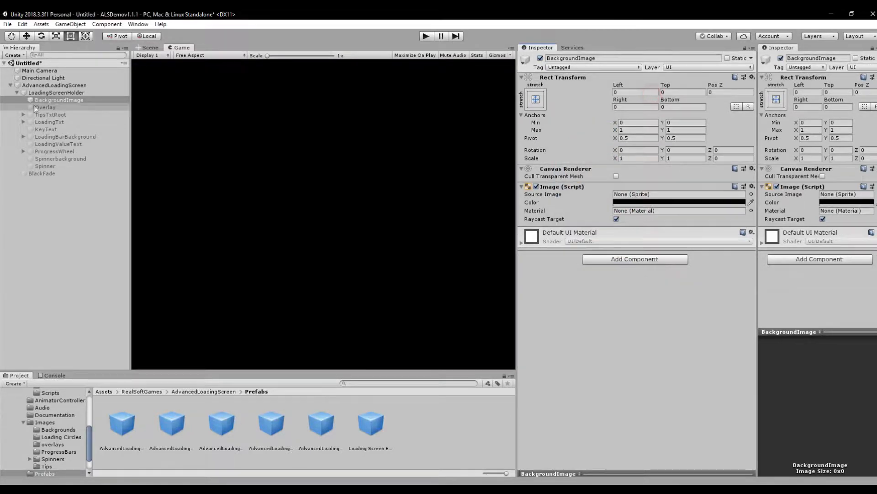
Step: Deactivate the LoadingScreenHolder object and select its parent AdvancedLoadingScreen
left_click(54, 92)
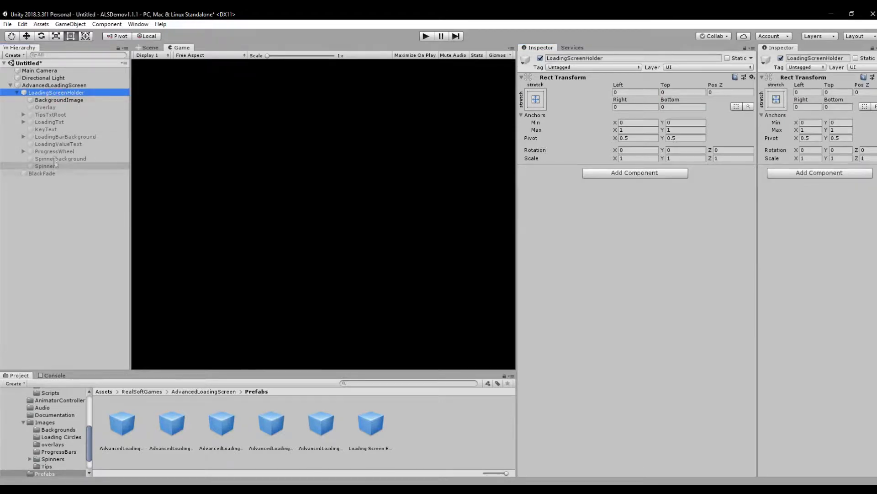
left_click(17, 93)
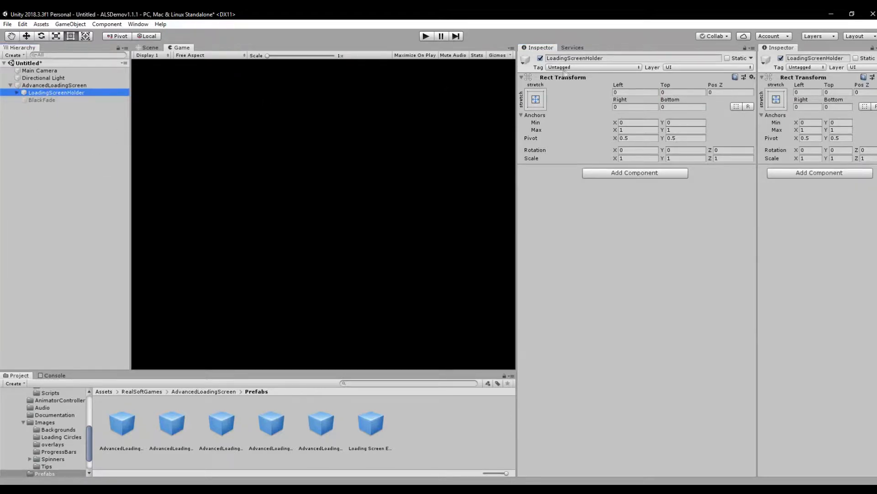
left_click(541, 58)
left_click(42, 86)
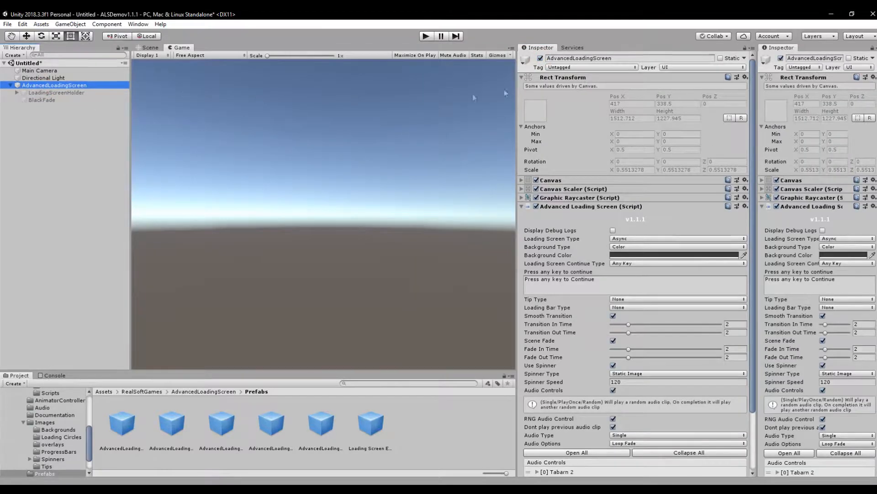
Step: Switch the Loading Screen Type to Fake and return it to Async
scroll(585, 186, "down", 3)
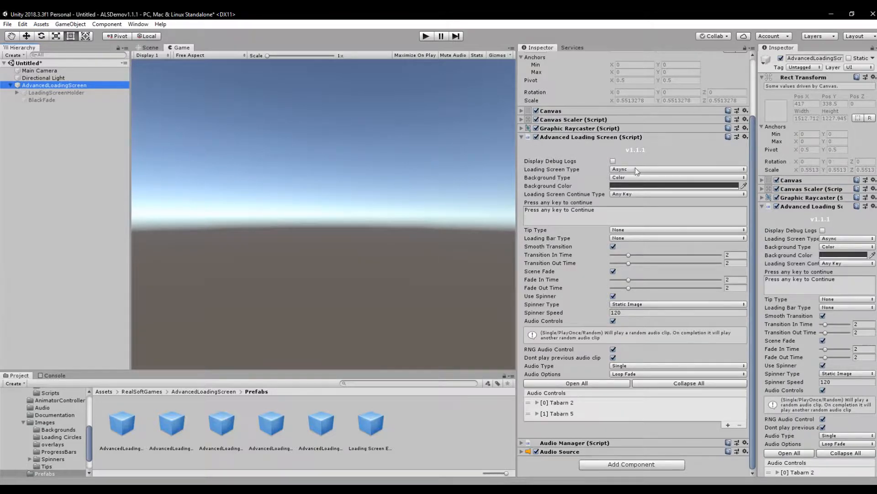
left_click(612, 170)
left_click(630, 191)
left_click(619, 170)
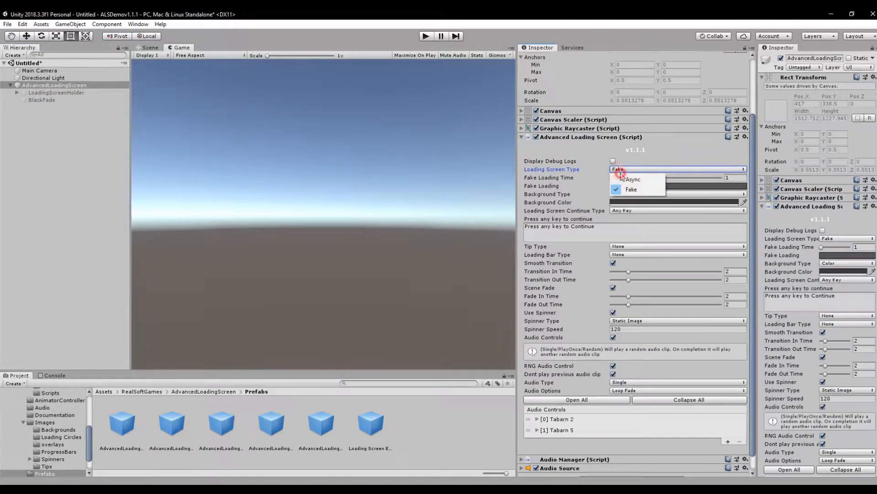
left_click(631, 179)
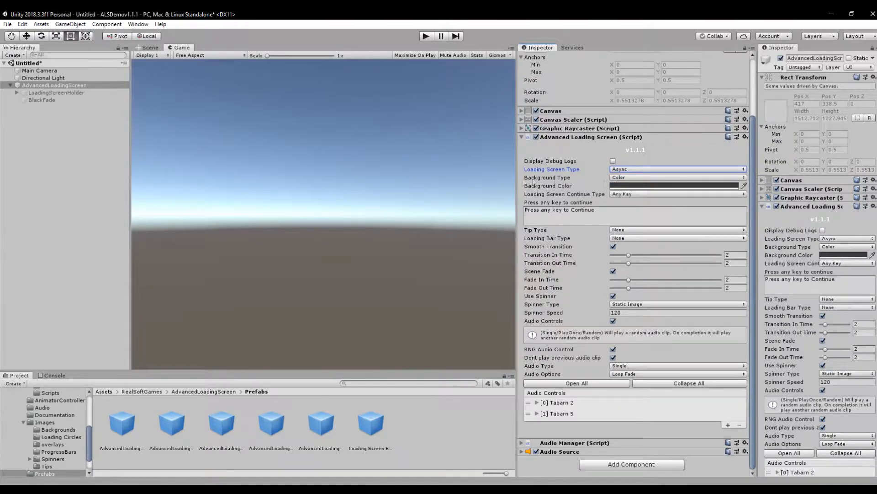
Step: Keep the loading screen's Background Type as Color and set its Background Color to opaque black (000000, alpha 255)
left_click(621, 178)
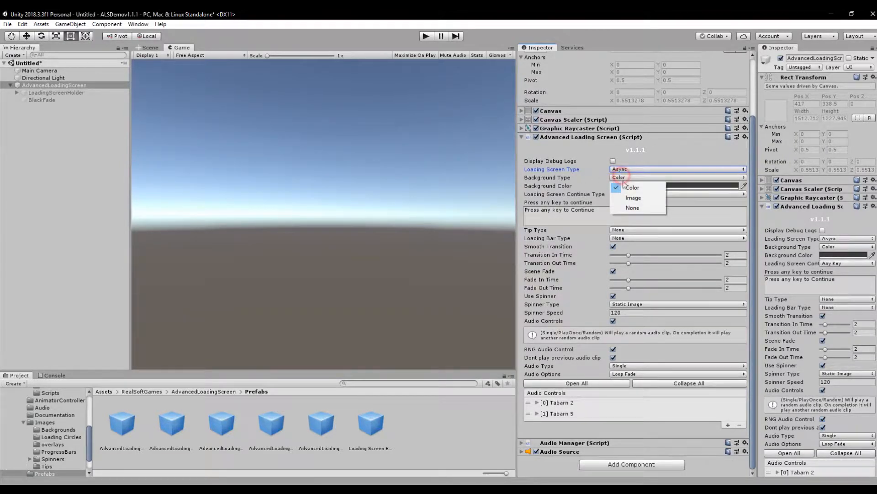
left_click(632, 187)
left_click(701, 186)
left_click(586, 187)
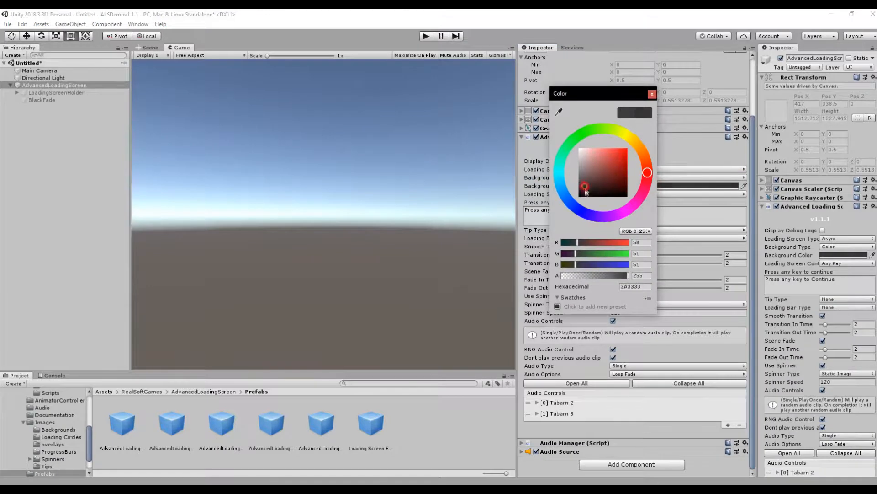
left_click_drag(586, 189, 569, 210)
left_click(640, 276)
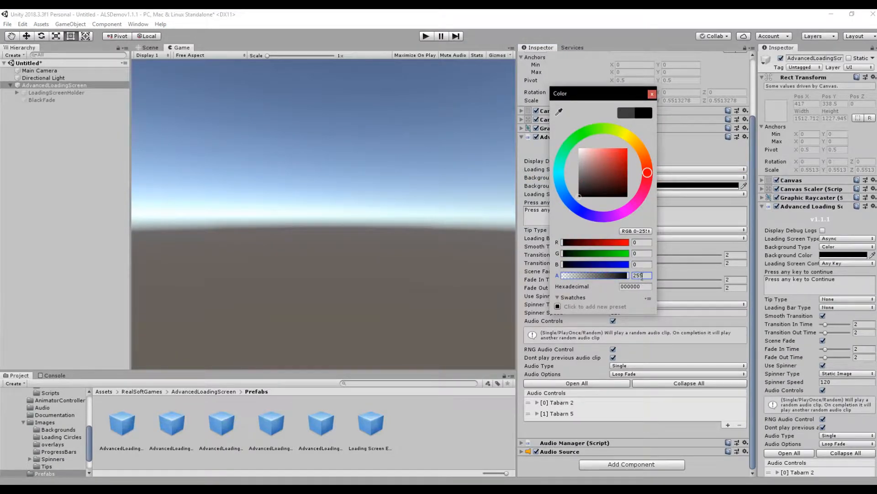
left_click(652, 93)
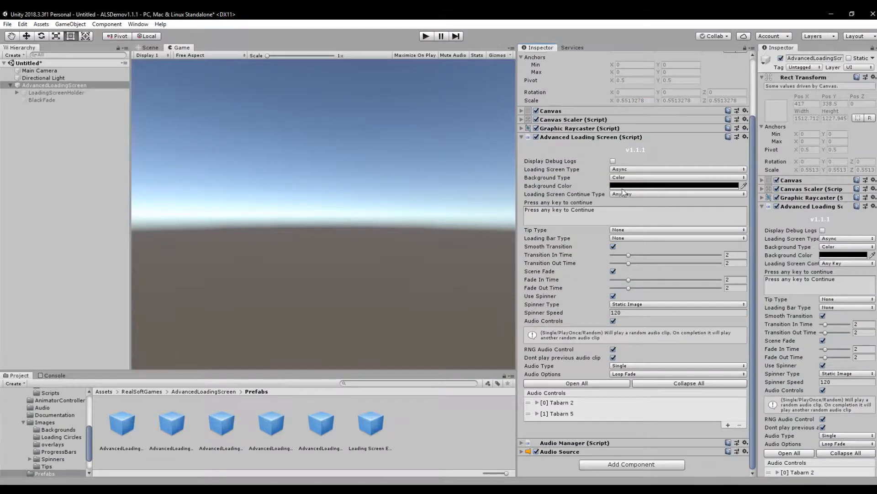
Step: Set the Loading Screen Continue Type to No Key and disable the Use Spinner and Audio Controls options
mouse_move(534, 195)
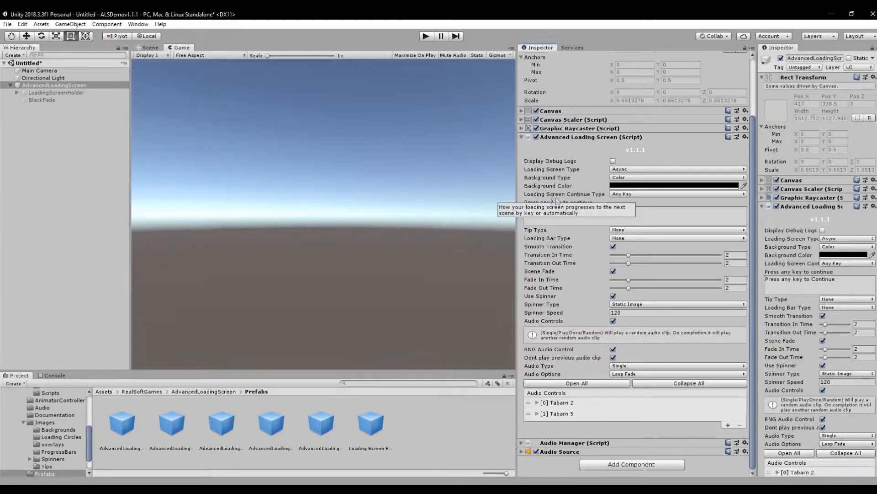
left_click(633, 194)
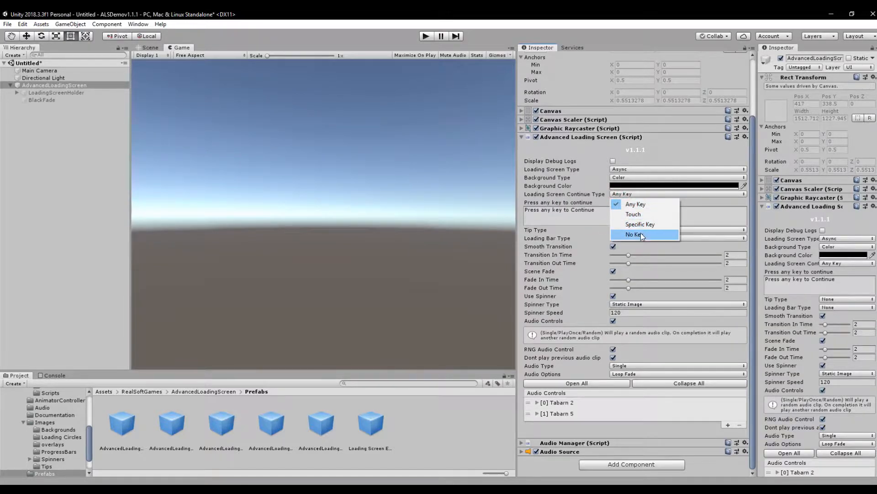
left_click(641, 234)
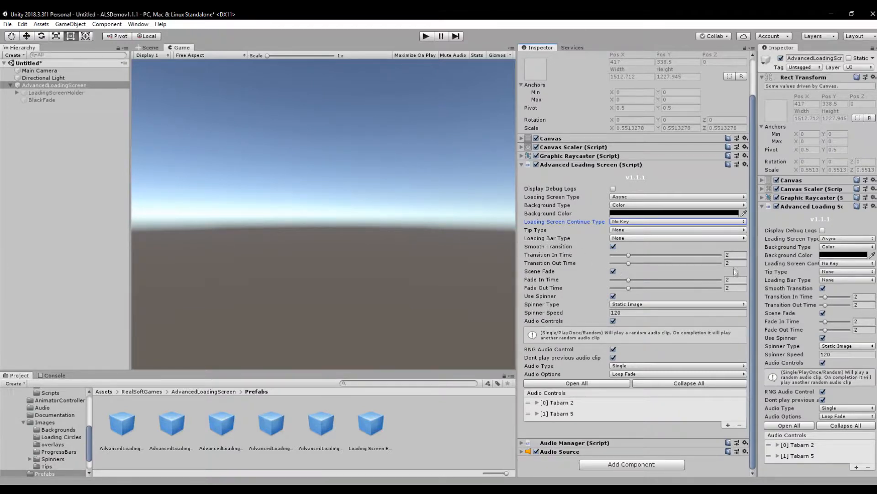
left_click(613, 296)
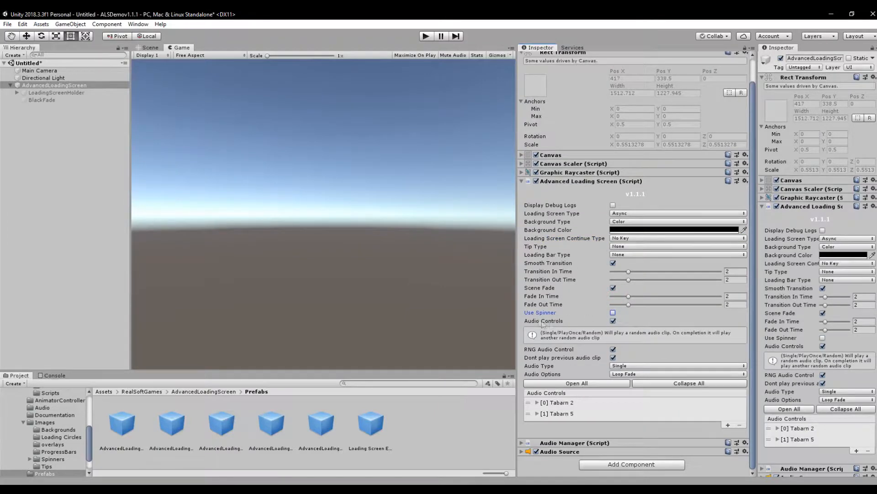
left_click(614, 321)
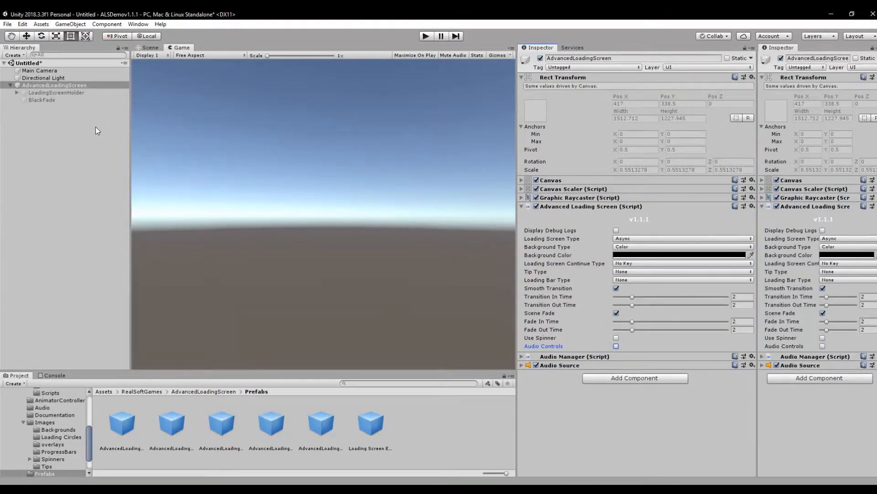
Step: Save the configured AdvancedLoadingScreen as a prefab in the Assets folder and unpack the instance in the scene
left_click(110, 391)
left_click(10, 86)
left_click_drag(45, 86, 386, 427)
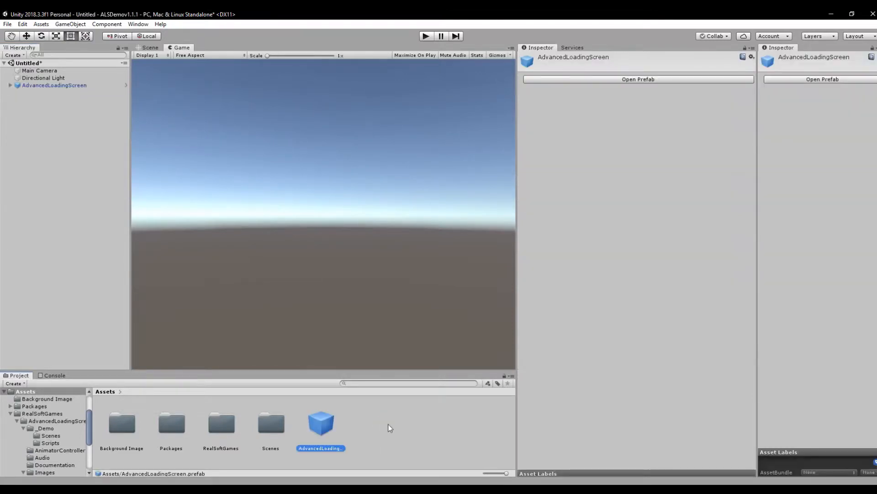
right_click(58, 85)
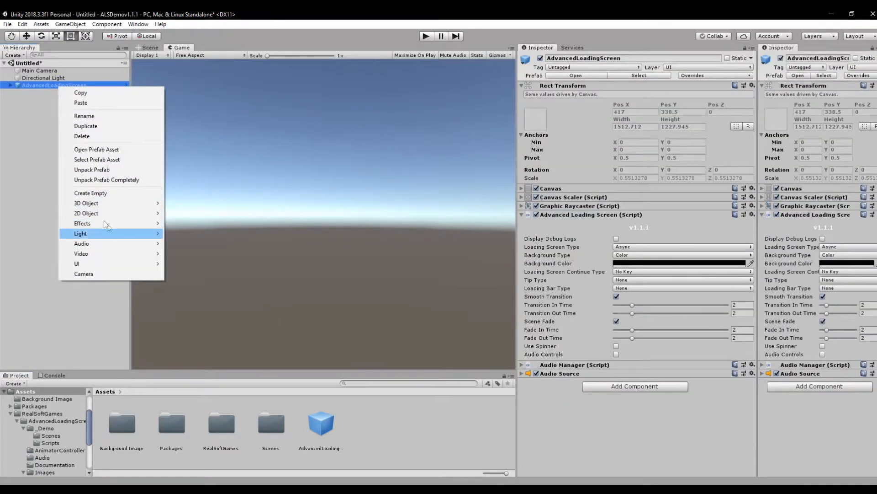
left_click(84, 168)
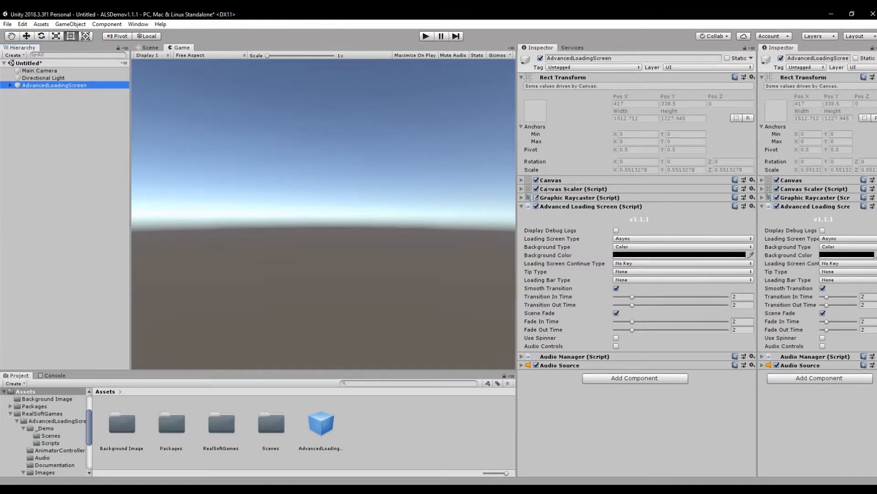
Step: Add the Loading Screen Example prefab from RealSoftGames/AdvancedLoadingScreen/Prefabs to the scene and unpack it completely
double_click(227, 428)
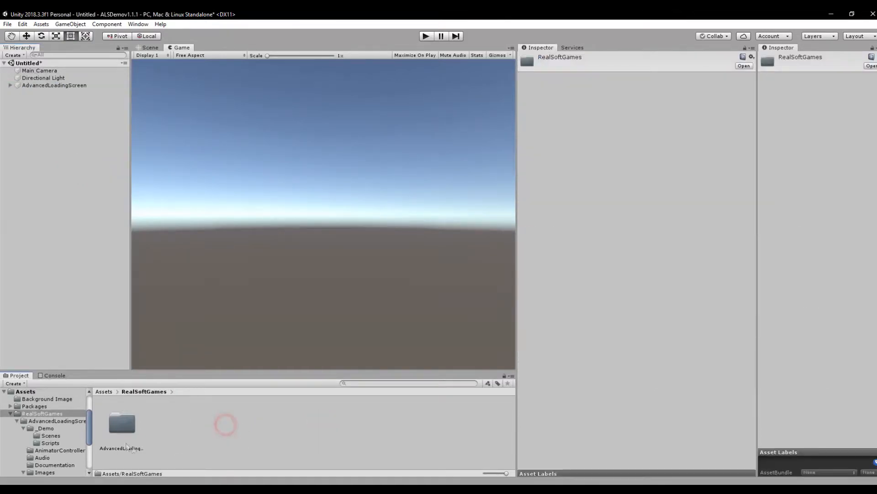
double_click(121, 422)
double_click(372, 427)
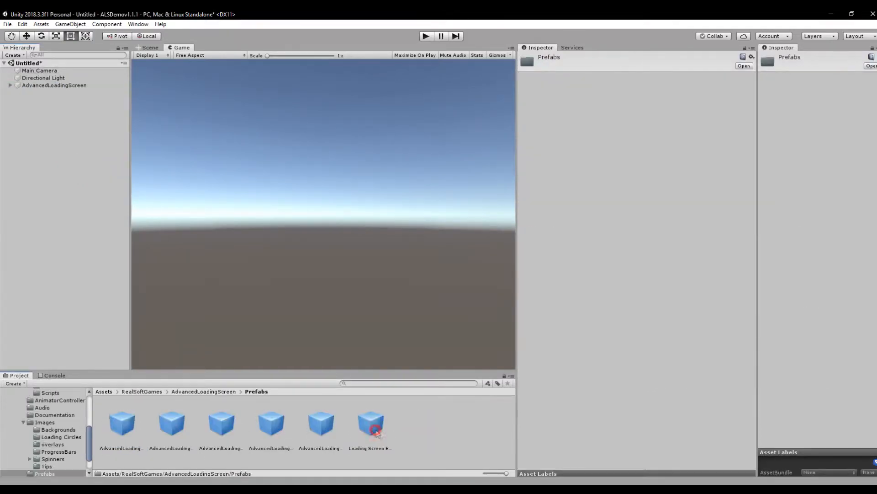
left_click(380, 426)
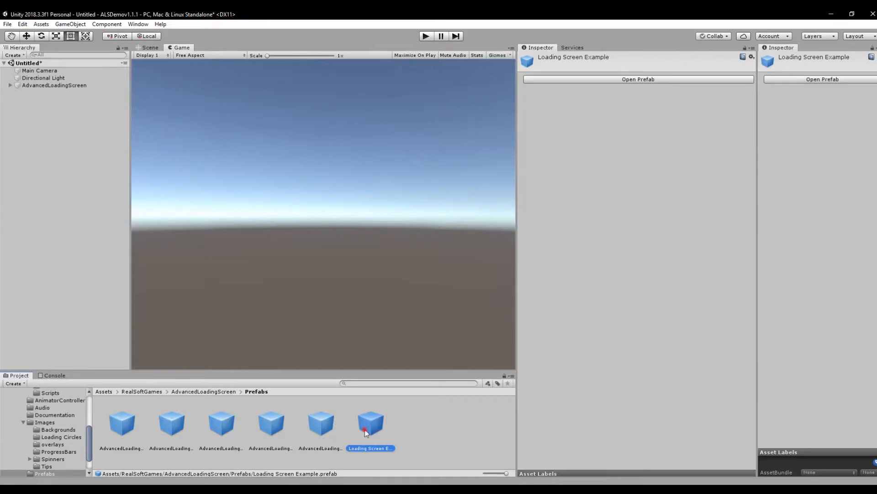
left_click_drag(368, 428, 66, 138)
right_click(45, 94)
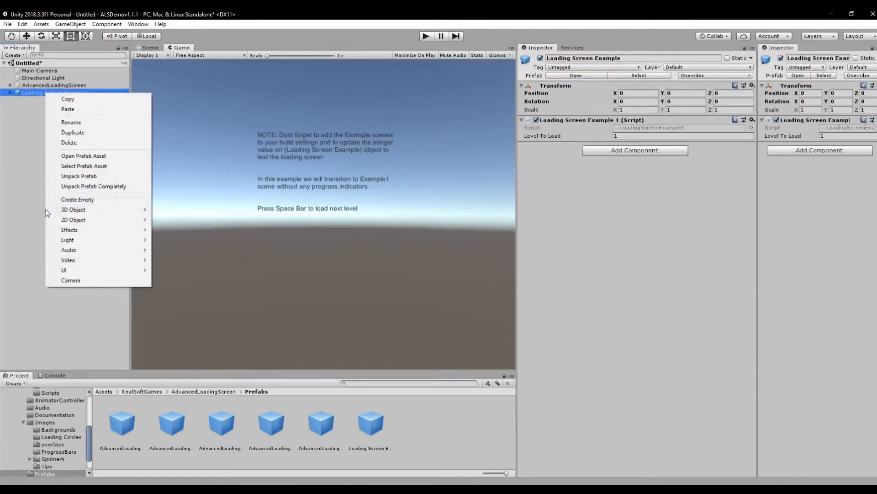
left_click(82, 186)
left_click(51, 85)
left_click(45, 92)
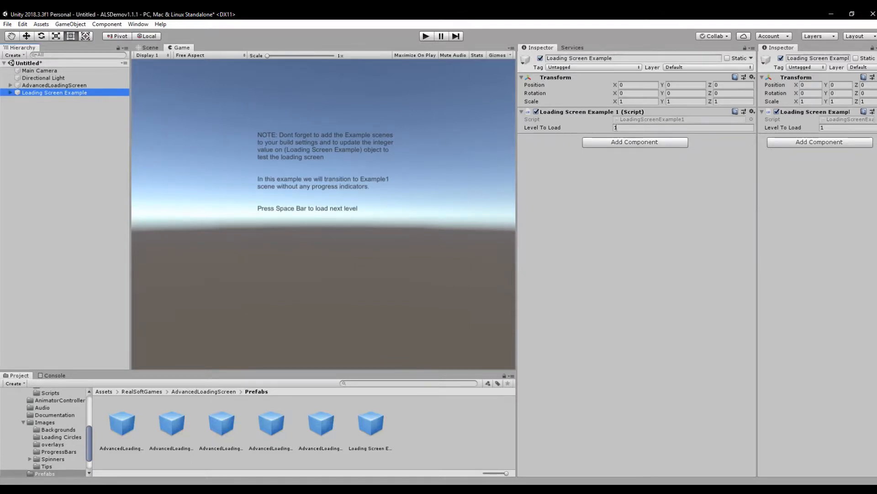
Step: Save the untitled scene as Mainmenu.unity in the Scenes folder, replacing the existing file
left_click(31, 63)
right_click(30, 63)
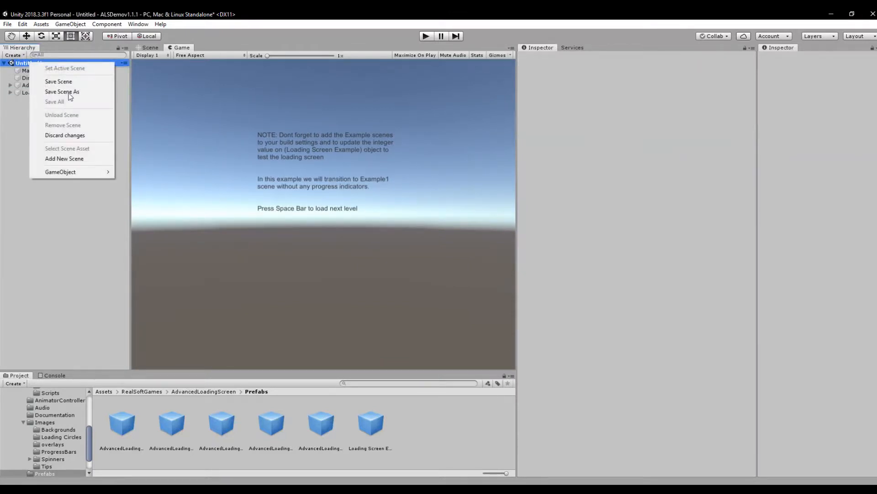
left_click(52, 213)
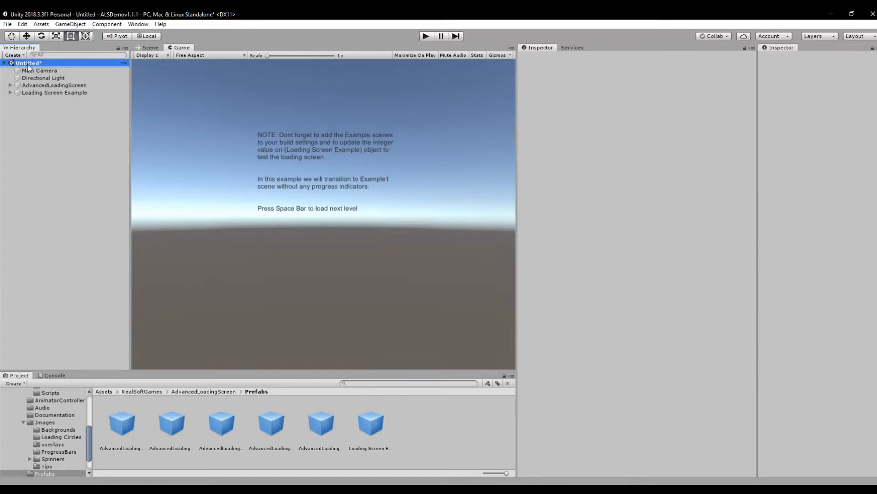
right_click(28, 67)
left_click(38, 94)
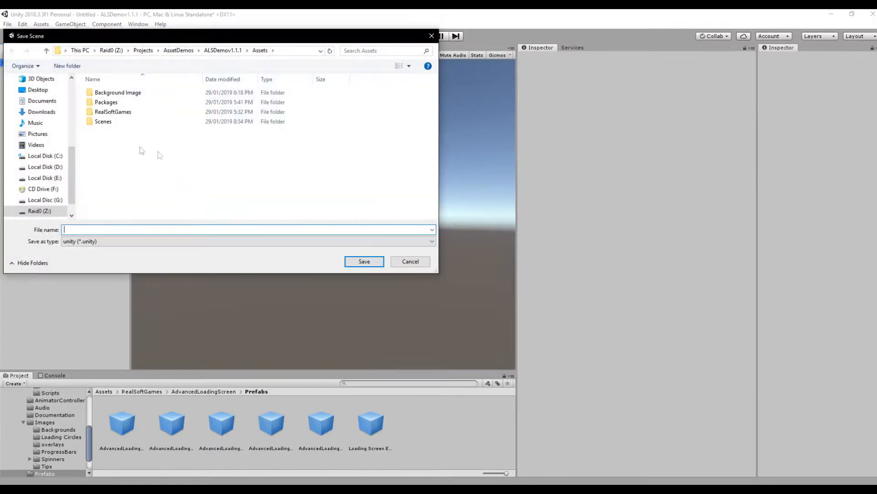
double_click(103, 121)
left_click(112, 105)
left_click(362, 264)
left_click(461, 251)
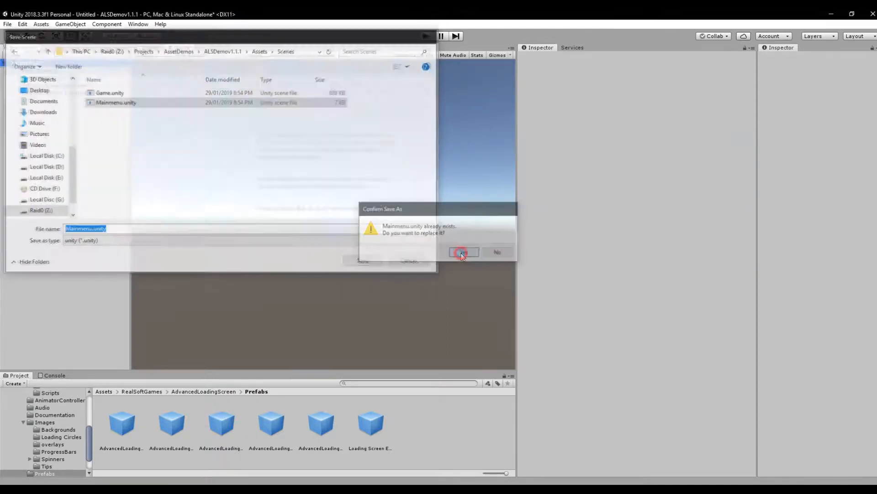
Step: Open the Game scene from the Assets/Scenes folder
left_click(203, 392)
left_click(137, 391)
left_click(105, 392)
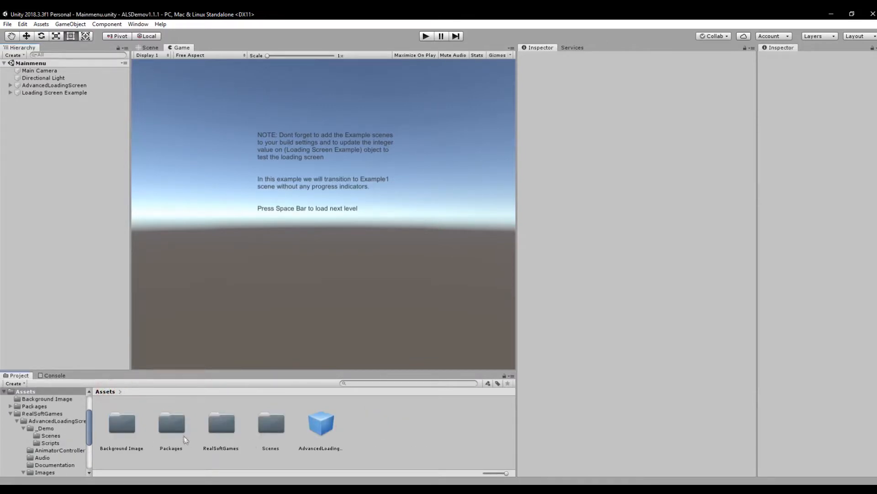
double_click(185, 436)
left_click(177, 426)
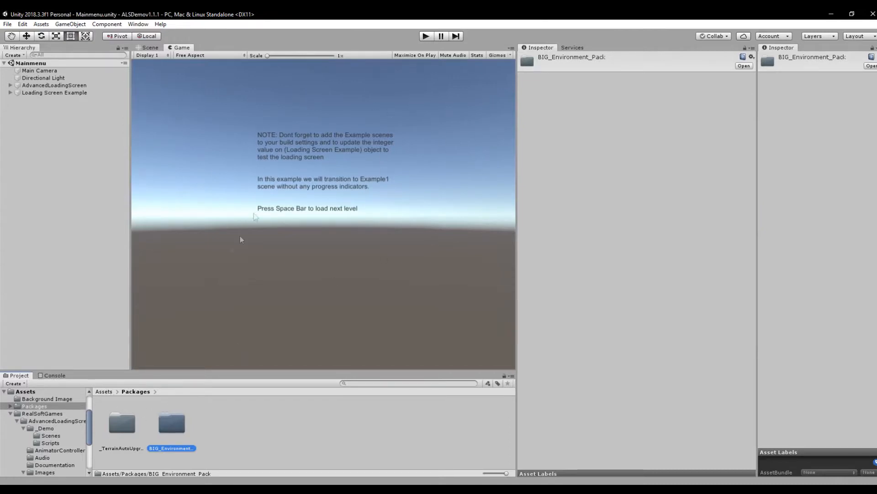
left_click(104, 391)
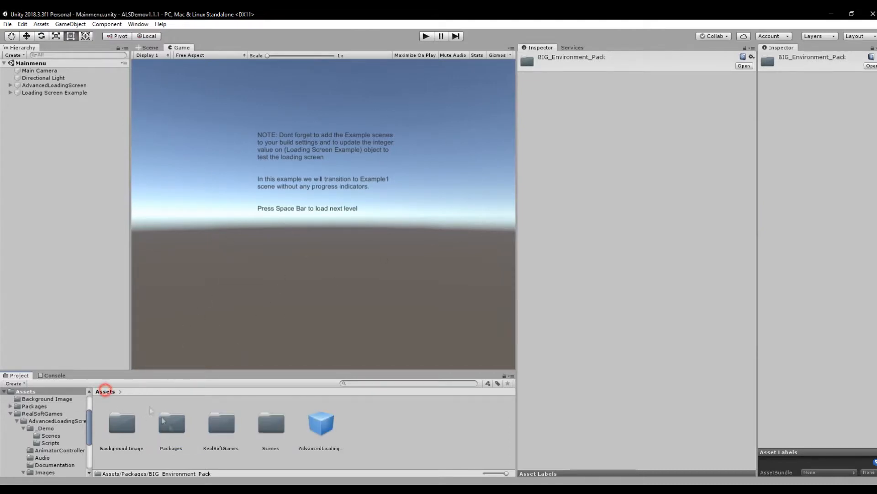
double_click(272, 422)
left_click(136, 426)
double_click(136, 426)
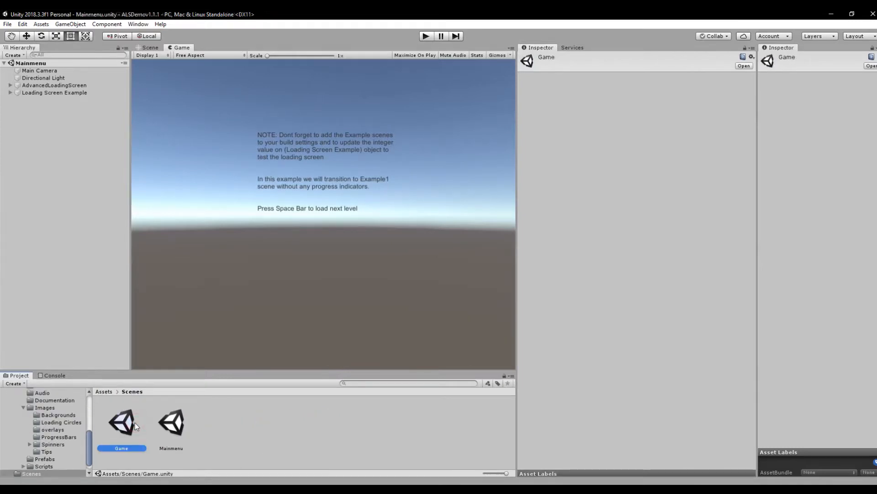
left_click(48, 294)
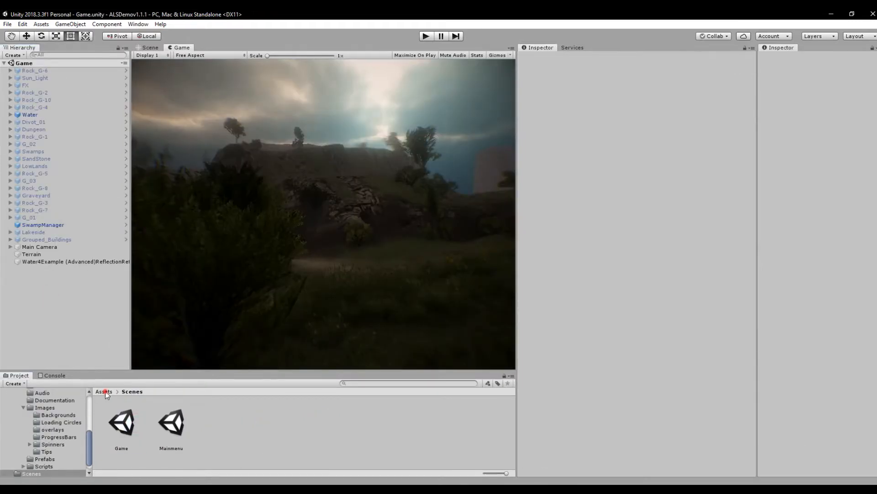
Step: Add the customised AdvancedLoadingScreen prefab from the Assets folder to the Game scene and unpack the instance
left_click(105, 391)
left_click(321, 426)
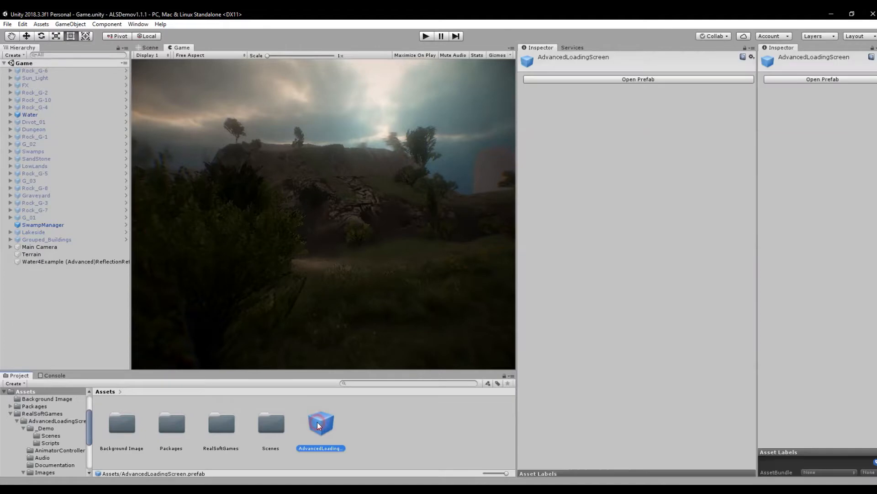
left_click_drag(314, 421, 50, 289)
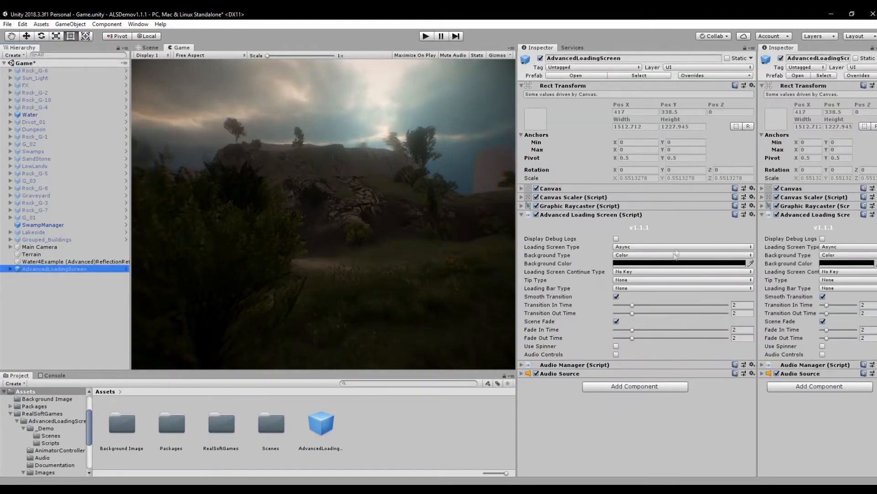
right_click(54, 270)
left_click(94, 351)
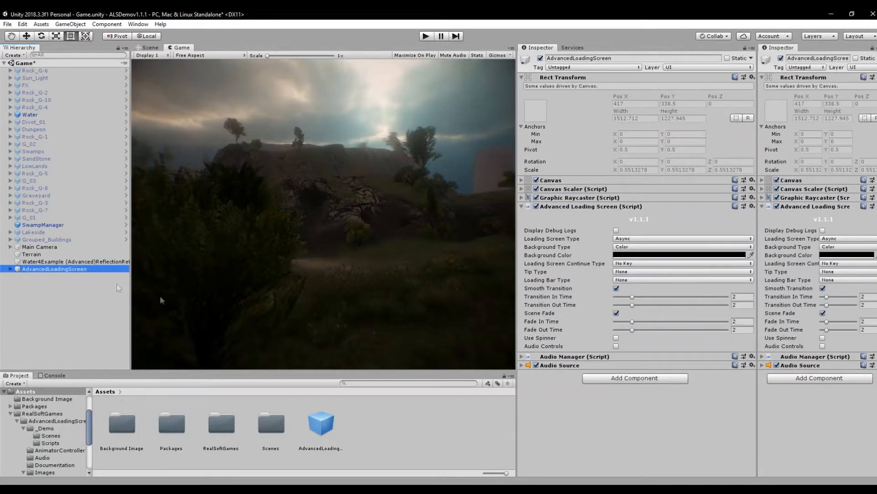
Step: Add the Loading Screen Example prefab from the AdvancedLoadingScreen Prefabs folder to the Game scene and unpack it
double_click(231, 429)
double_click(128, 424)
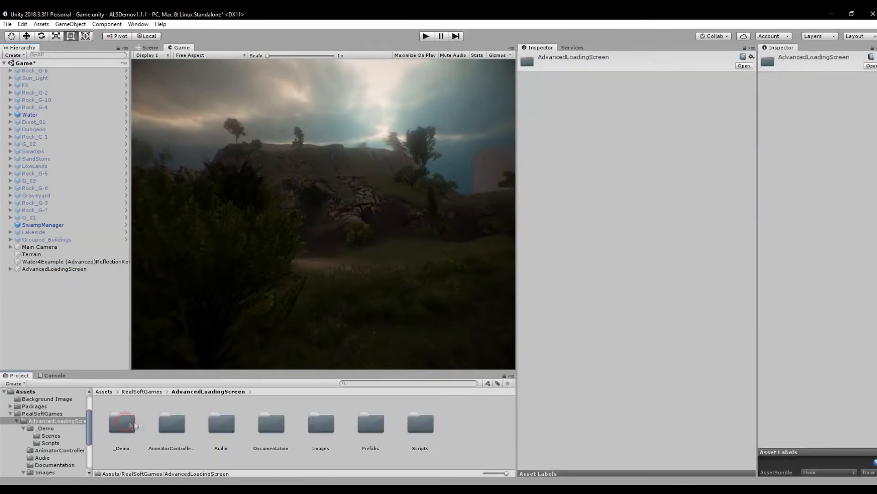
double_click(370, 424)
left_click(359, 450)
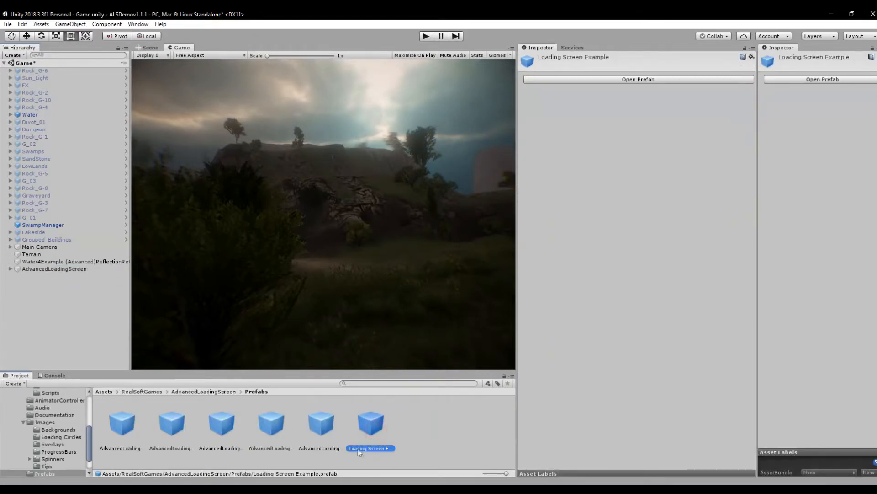
left_click_drag(377, 423, 71, 318)
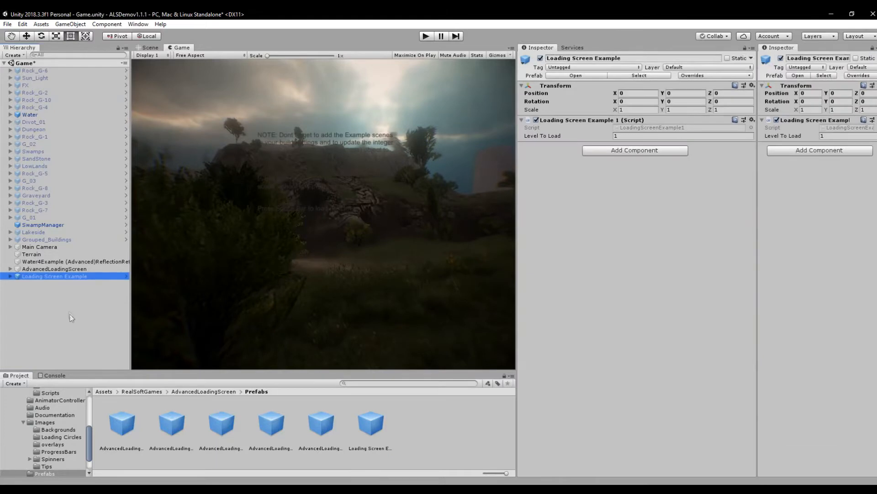
right_click(50, 280)
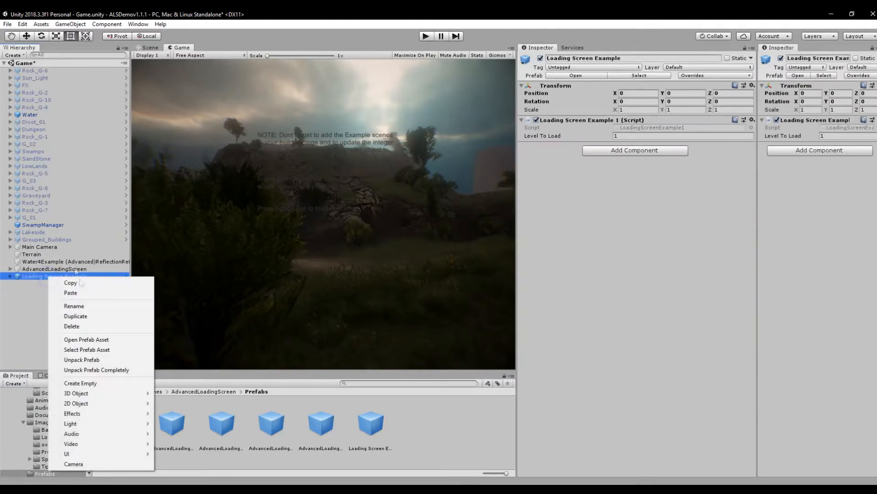
left_click(88, 359)
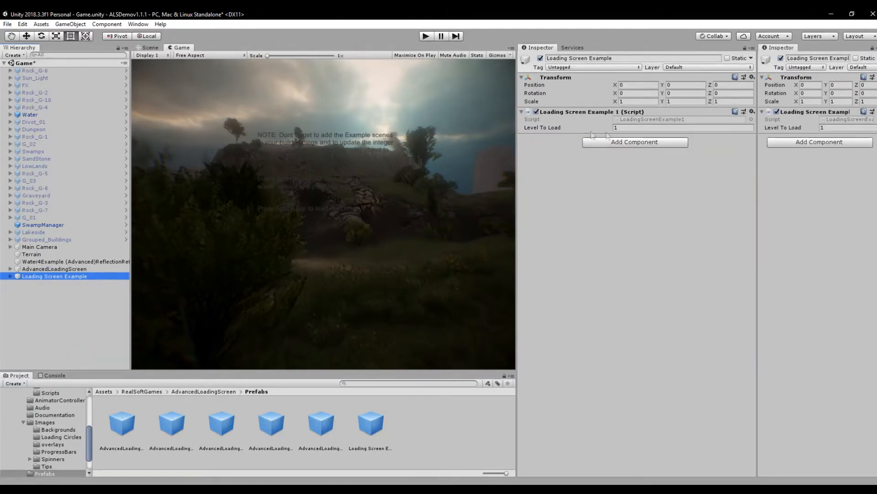
Step: Set Level To Load to 0 on the Game scene's Loading Screen Example object
left_click(631, 128)
type("0")
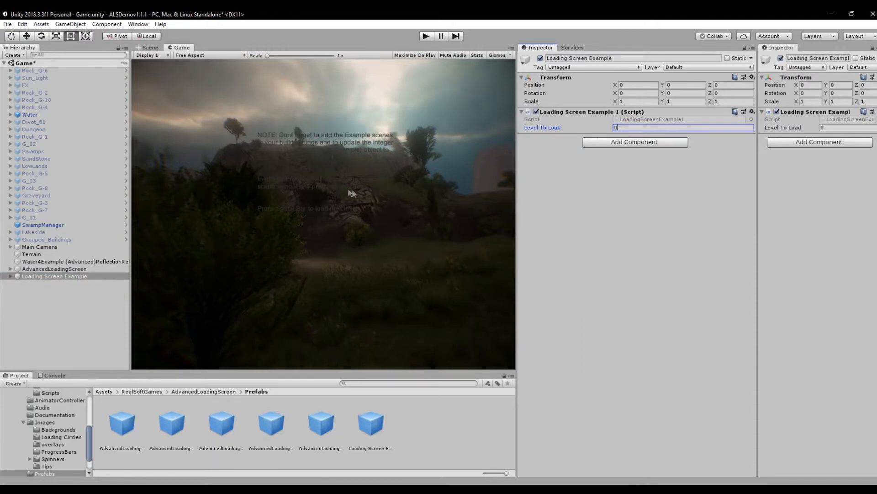
left_click(658, 223)
Step: Clear the note text of Text (1) under the Loading Screen Example's Canvas and save the Game scene
left_click(10, 275)
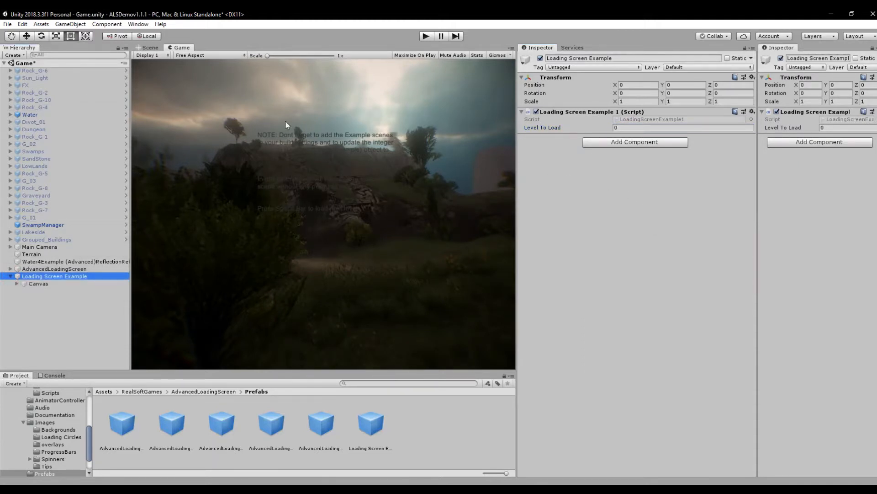
left_click(17, 284)
left_click(41, 291)
left_click(622, 204)
key("ctrl+a")
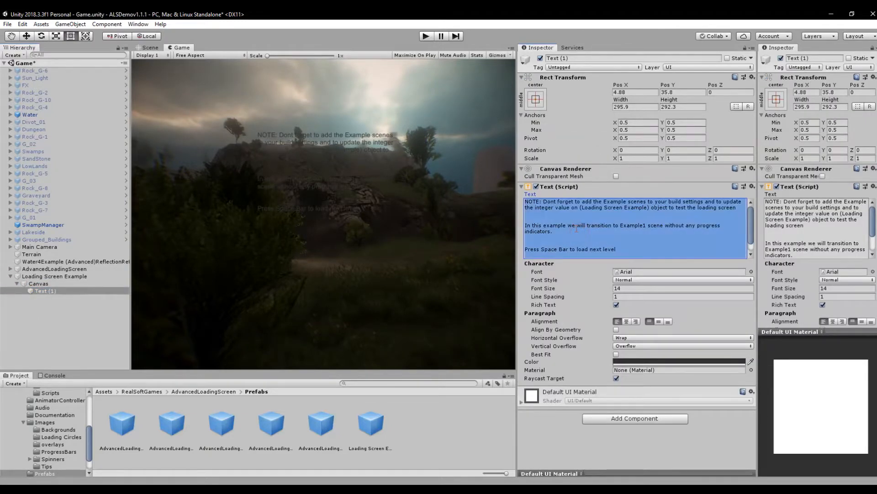
key("Delete")
left_click(17, 283)
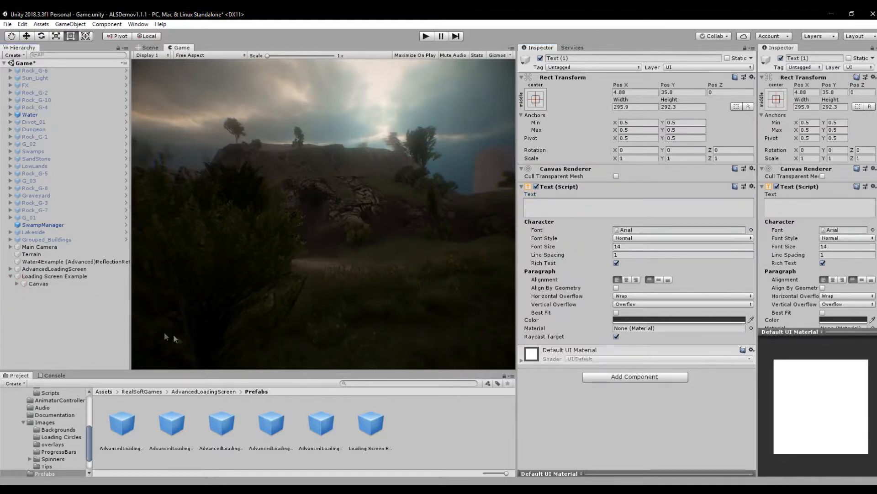
left_click(349, 252)
Step: Return to the Assets/Scenes folder and open the Mainmenu scene
left_click(222, 391)
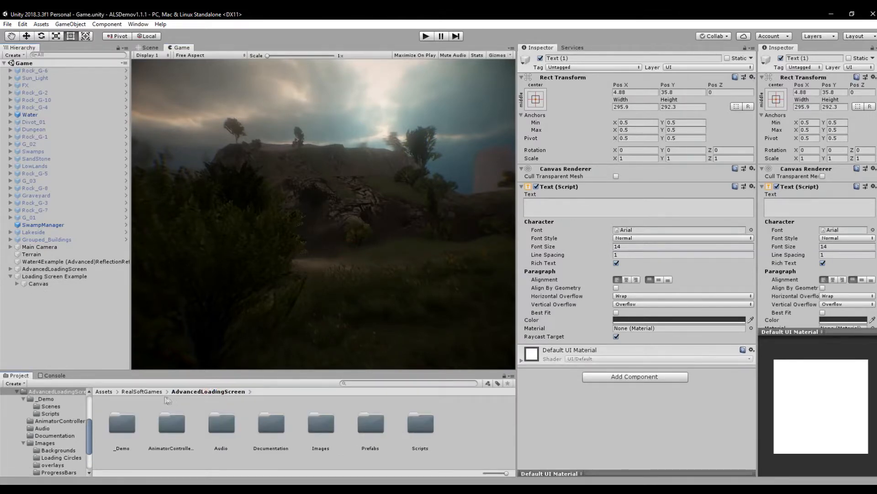
left_click(104, 392)
double_click(271, 424)
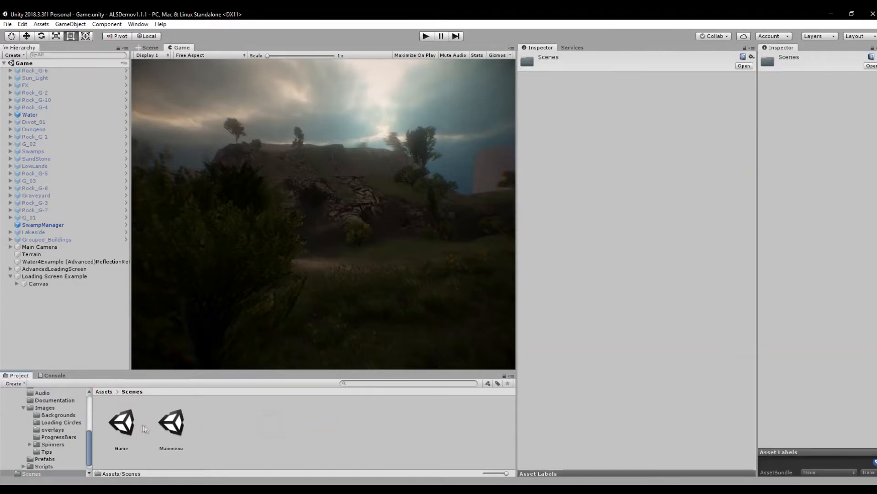
double_click(173, 425)
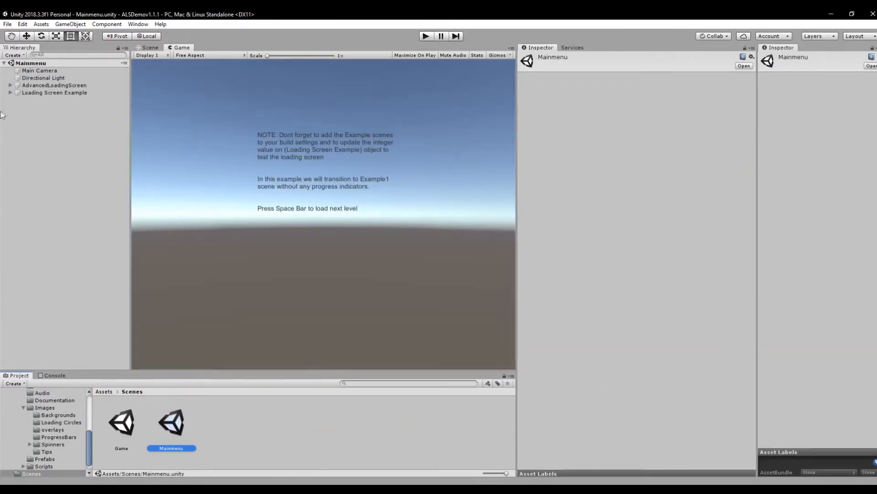
Step: Clear the note text of Text (1) in the Mainmenu scene's Loading Screen Example and save the scene
left_click(19, 101)
left_click(17, 100)
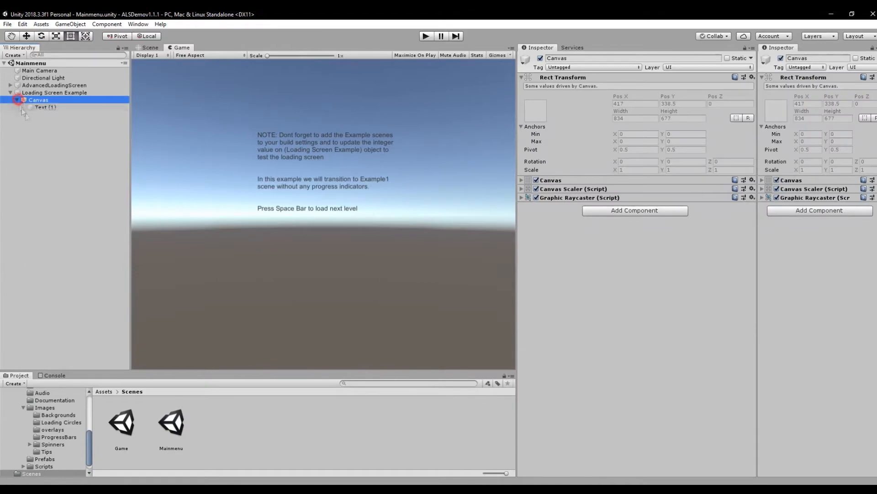
left_click(45, 108)
left_click(606, 236)
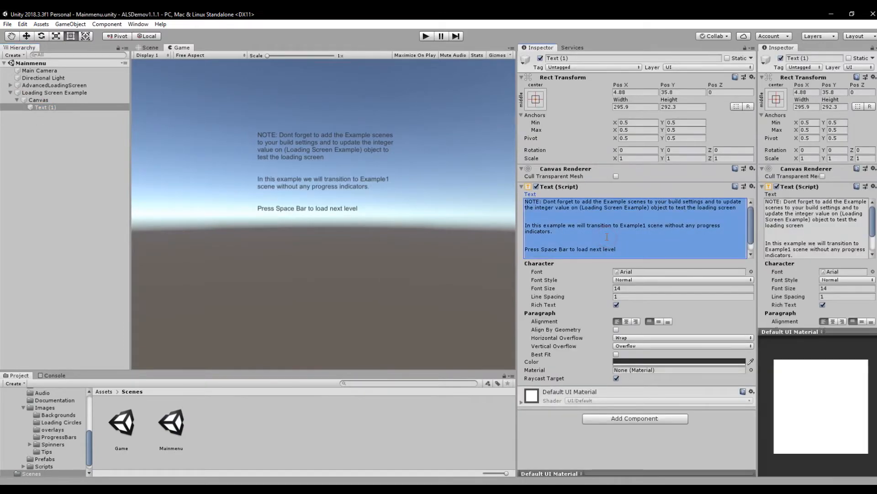
key("BackSpace")
left_click(47, 186)
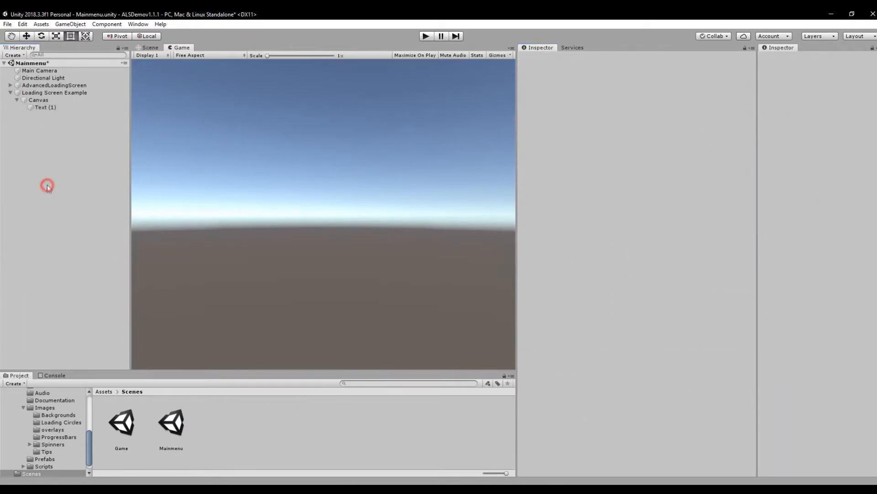
Step: Add the Game and Mainmenu scenes to the Scenes In Build list and check their build indices
left_click(7, 24)
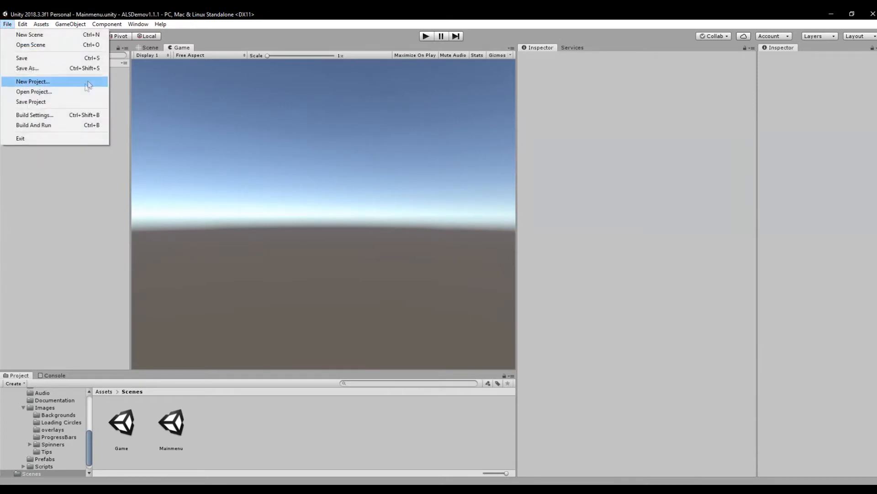
left_click(34, 115)
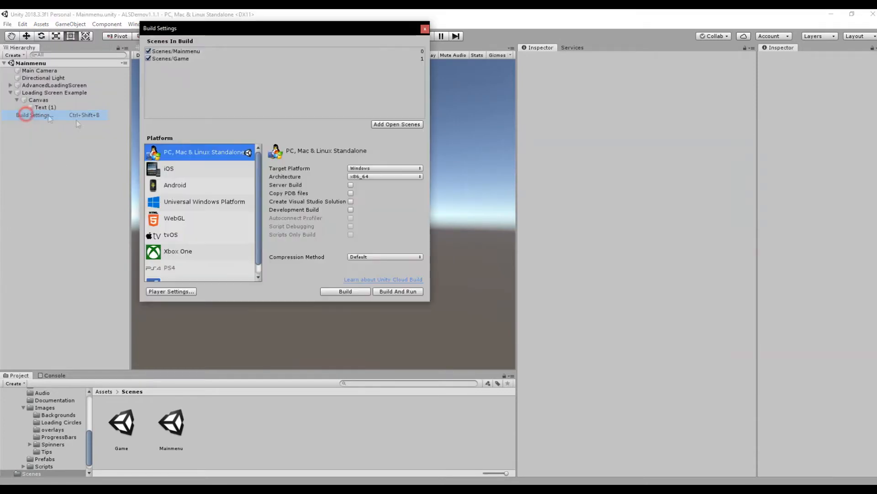
left_click(122, 423)
left_click(172, 423, "ctrl")
left_click_drag(179, 424, 221, 98)
left_click(183, 51)
left_click(179, 60)
left_click(190, 53)
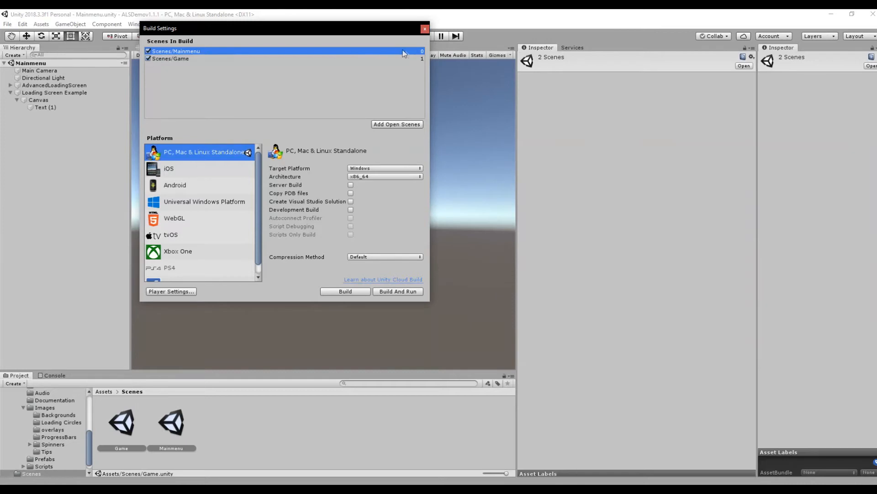
left_click(173, 60)
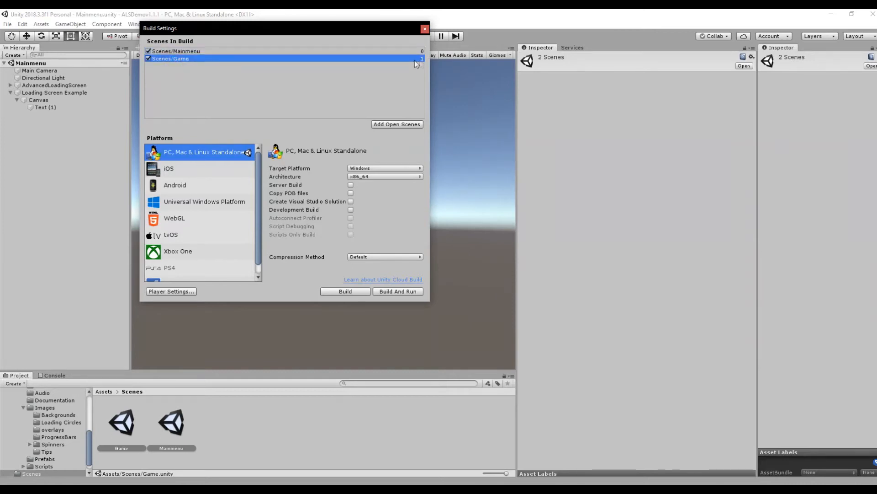
left_click(424, 28)
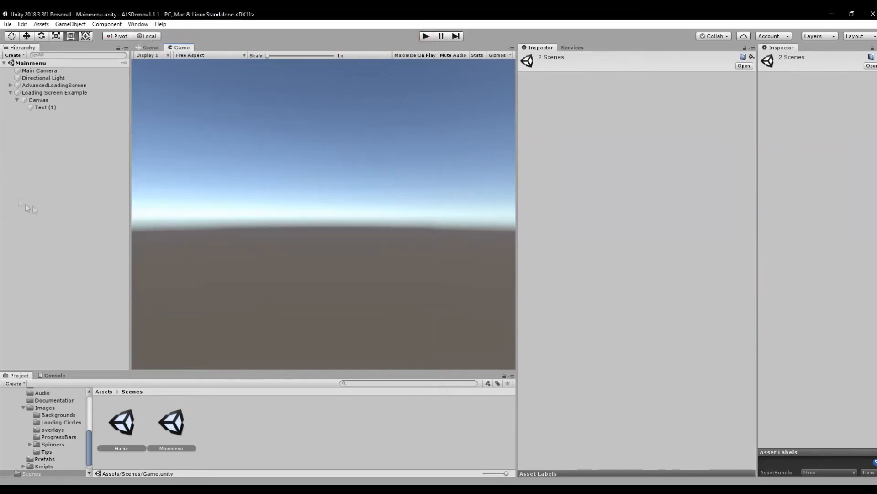
Step: Run the Mainmenu scene in Play mode and trigger the level load to test the loading screen
left_click(425, 36)
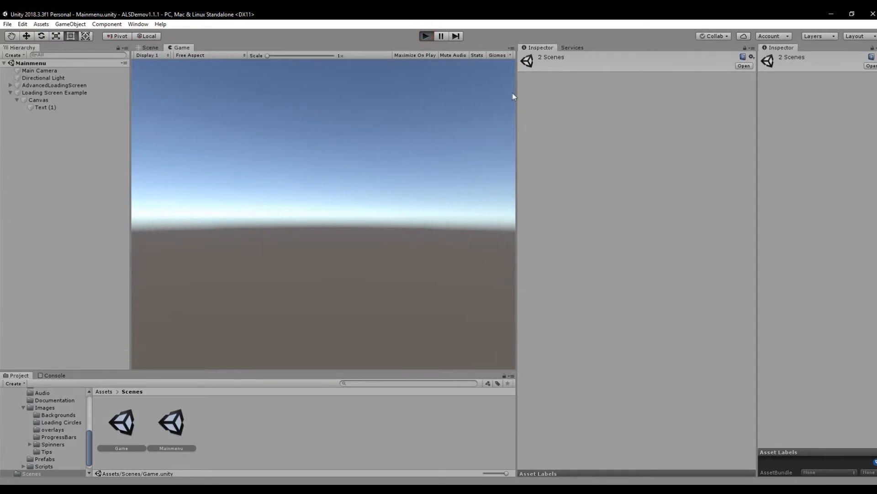
left_click(389, 150)
left_click(347, 181)
left_click(274, 172)
key("space")
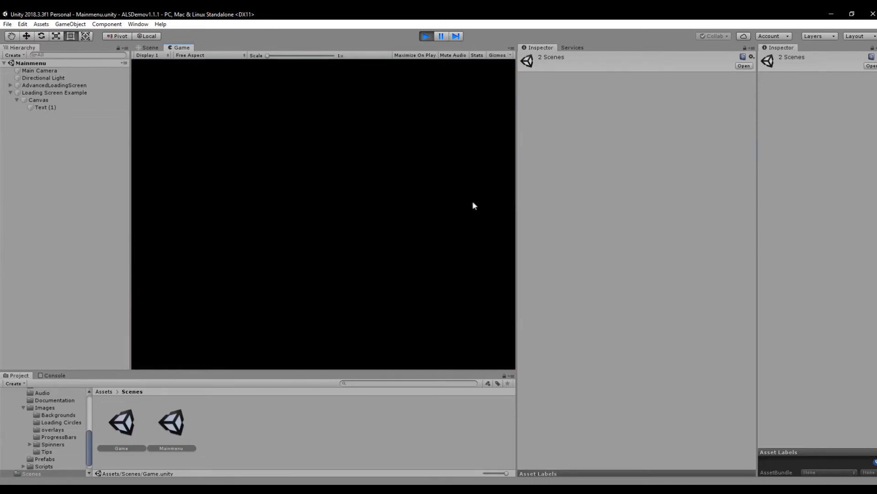